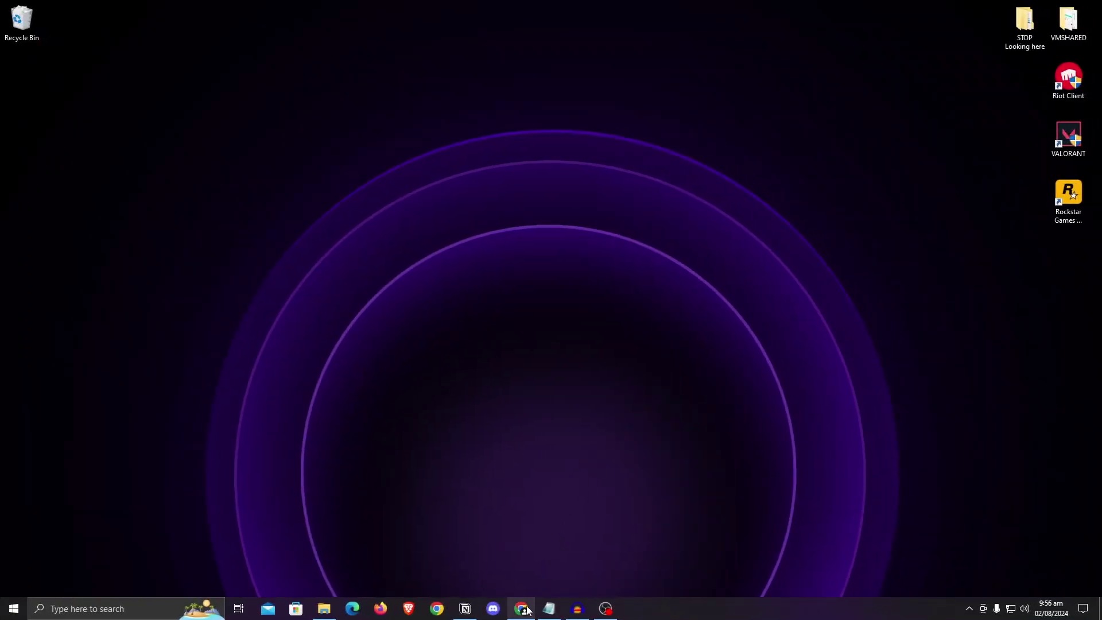
Bring up the noping.com download page in Chrome to get the NoPingSetup.exe installer
left_click(522, 608)
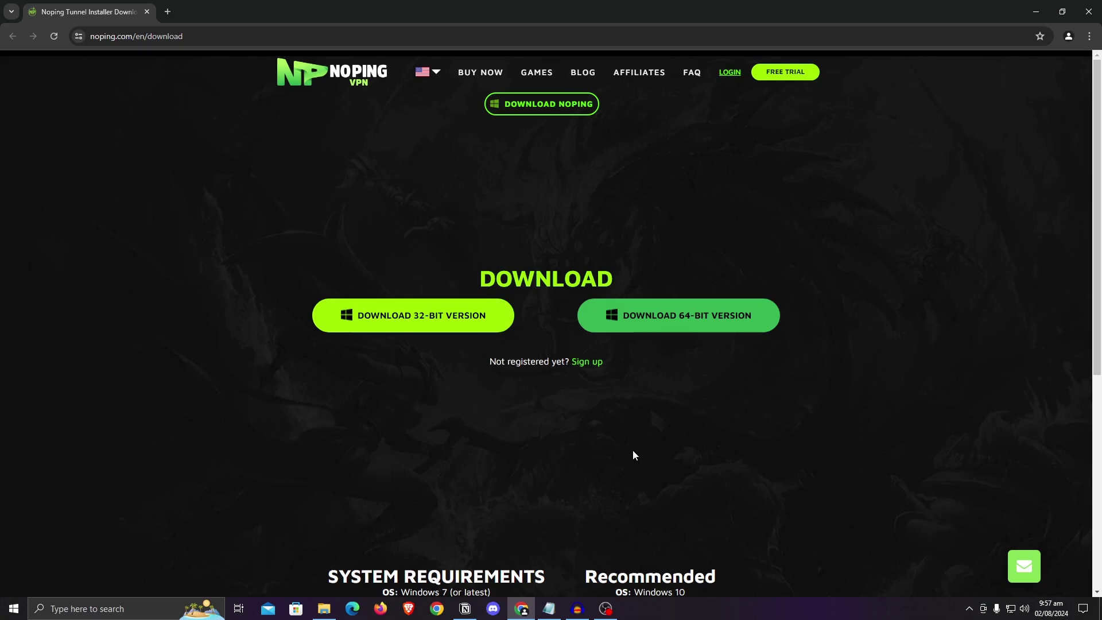
scroll(633, 453, "down", 1)
scroll(594, 437, "up", 1)
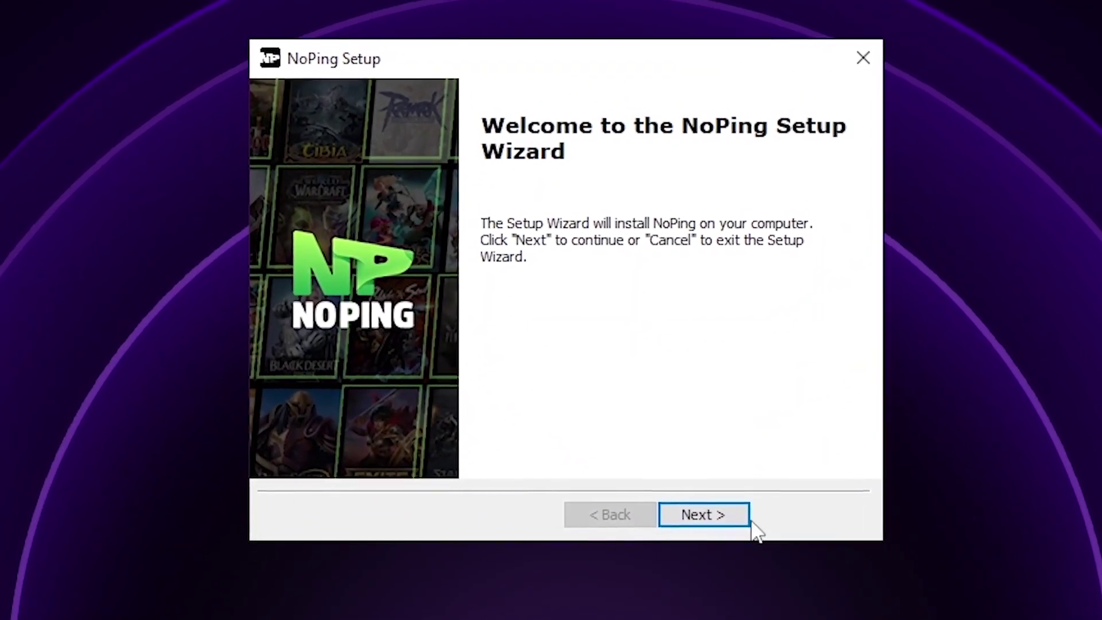
Accept the licence, keep C:\Program Files\NoPing\, enter VALORANT as the game and install
left_click(712, 520)
left_click(458, 418)
left_click(732, 520)
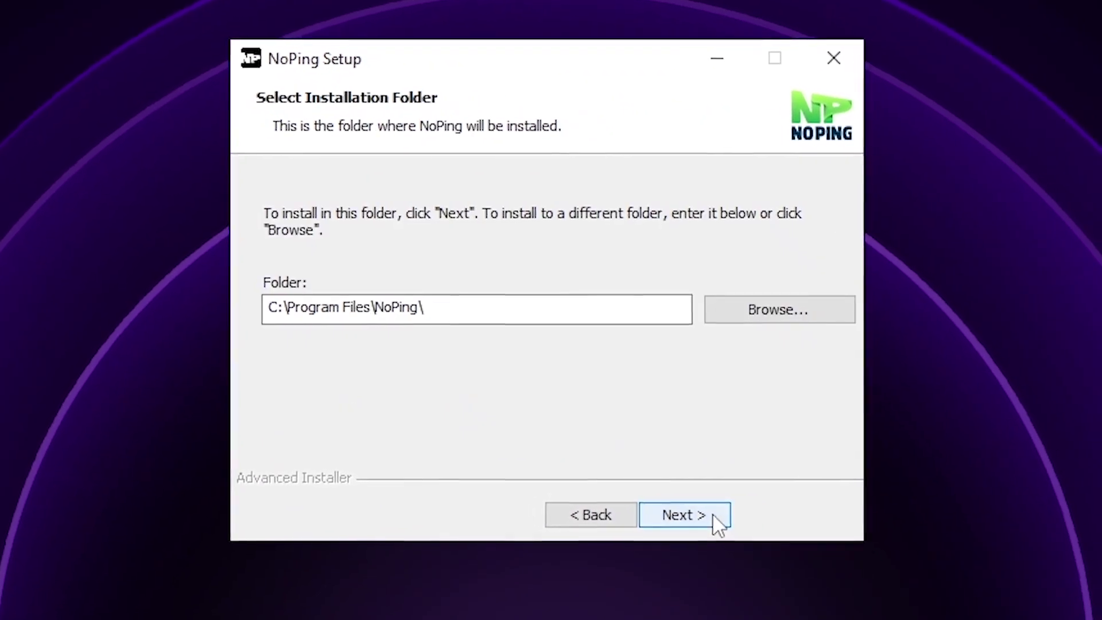
left_click(714, 519)
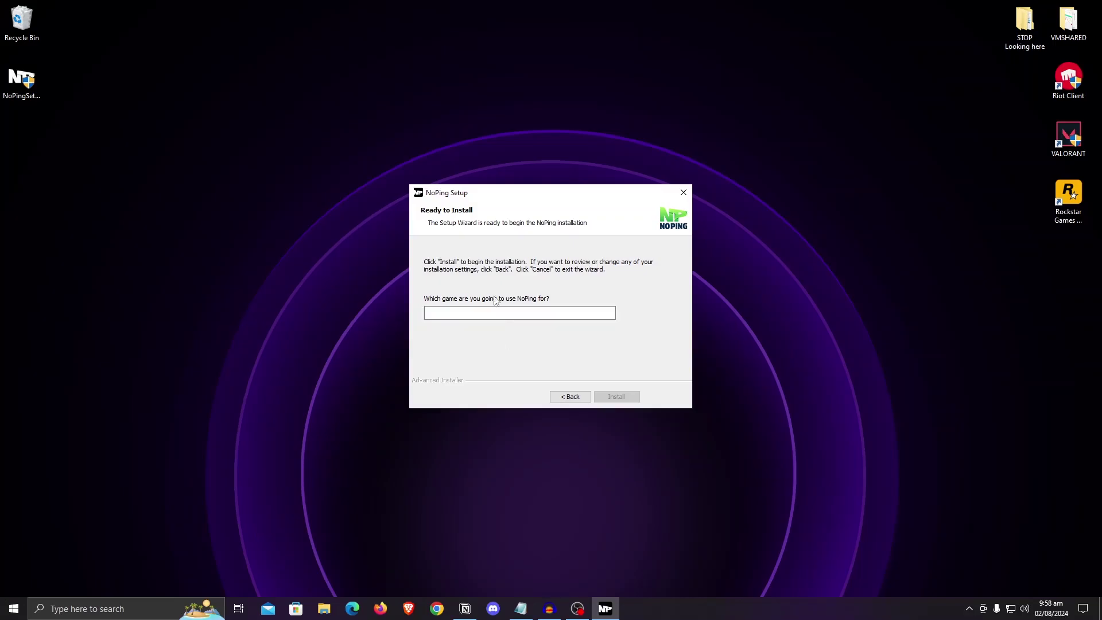
left_click(522, 315)
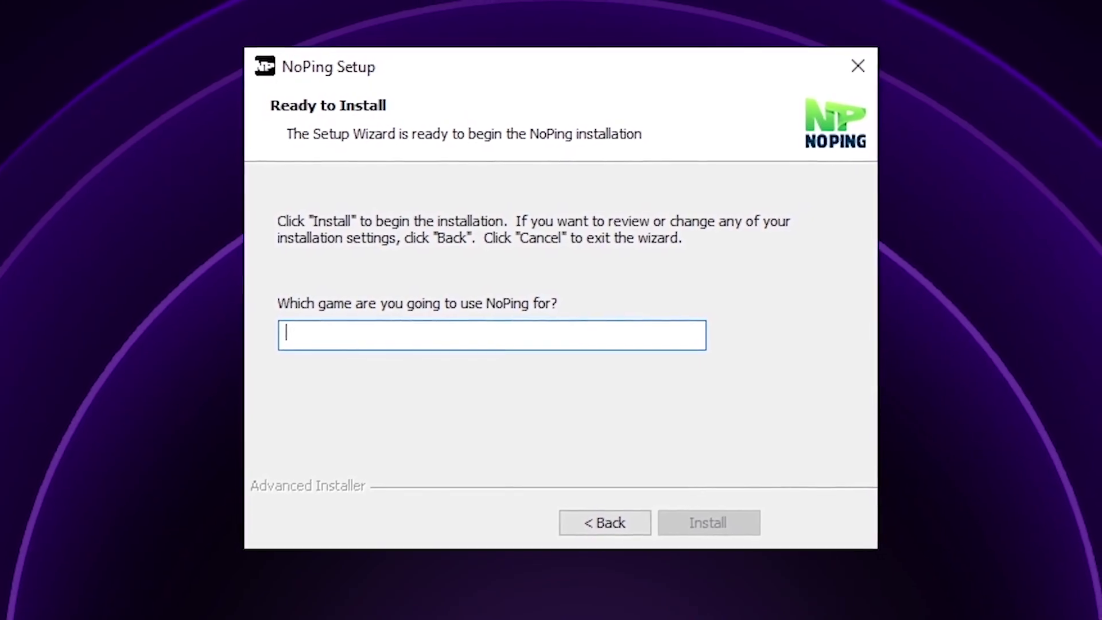
type("vALORAN")
type("T")
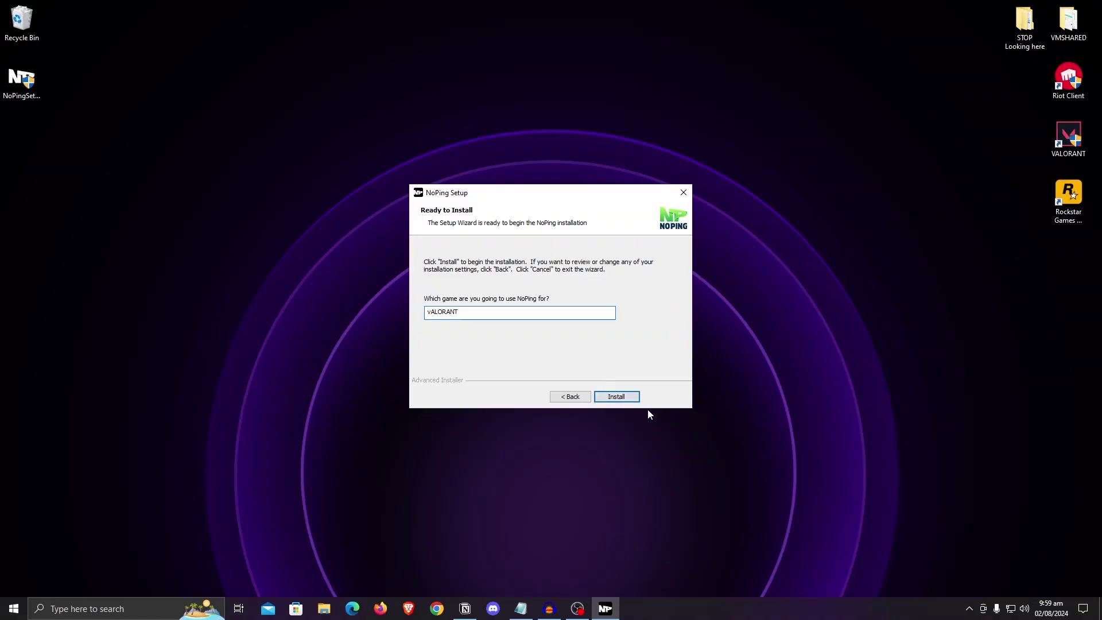
left_click(619, 397)
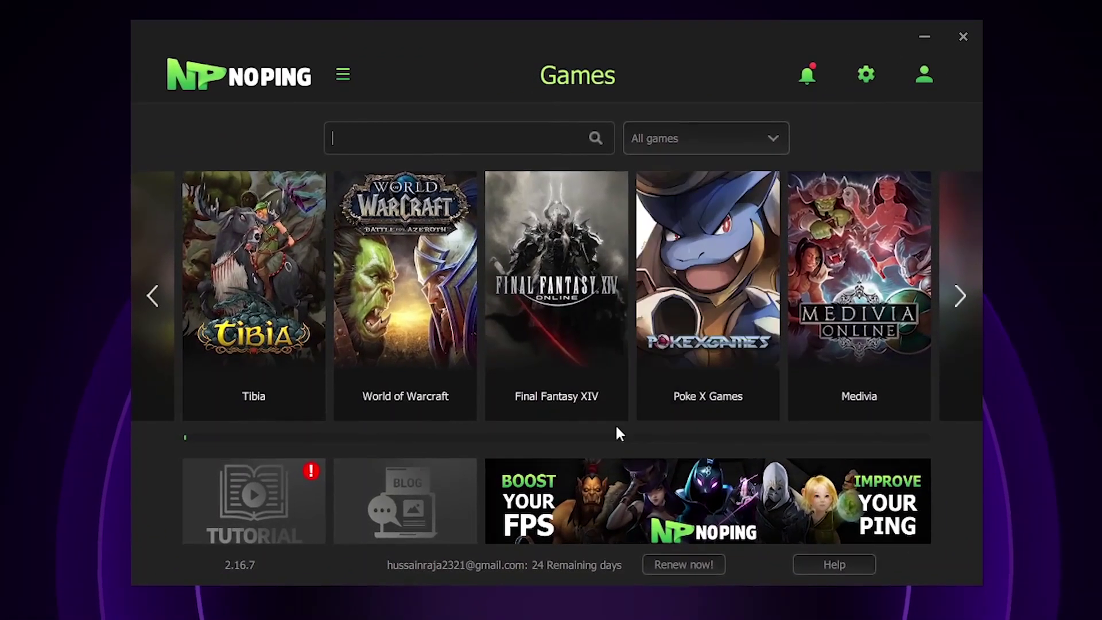
Search for Fortnite and optimize it through the Tokyo 04 server
type("fortni")
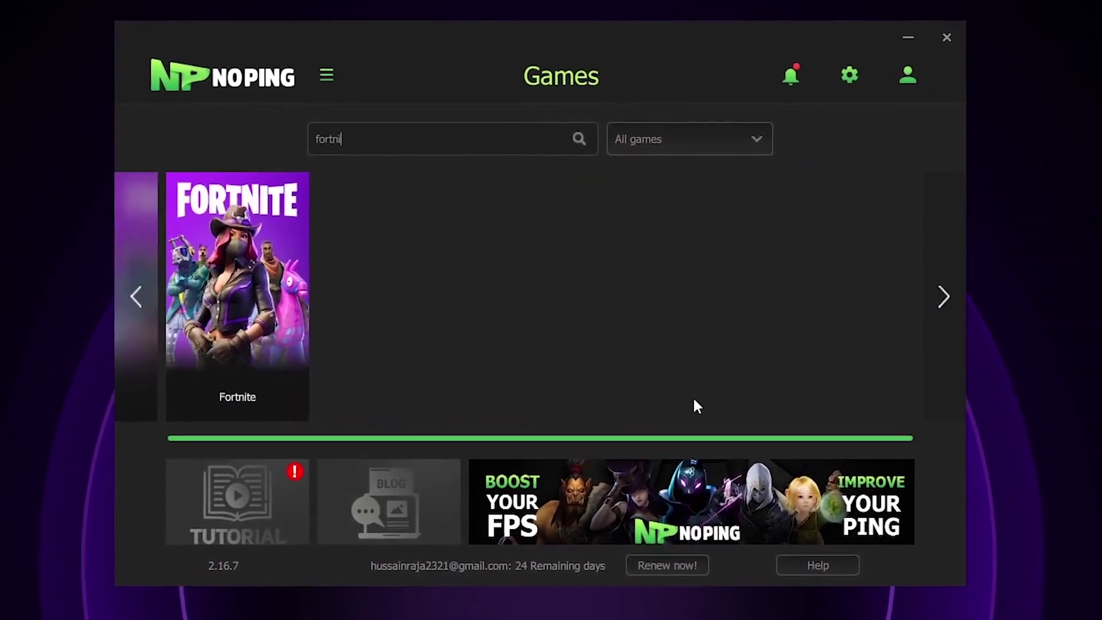
left_click(248, 302)
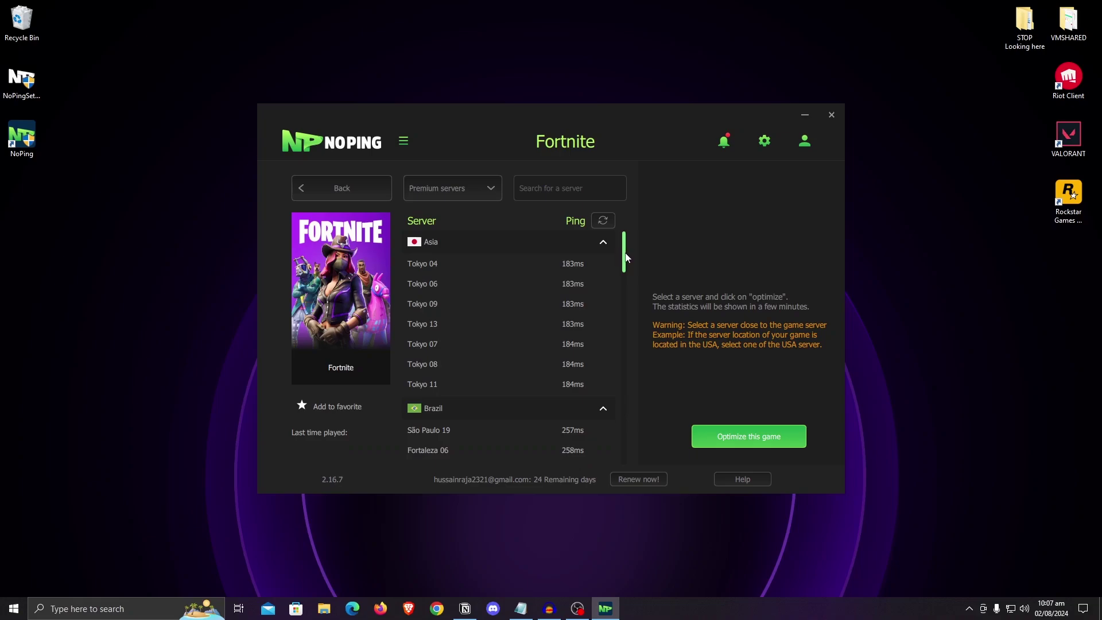
left_click_drag(626, 257, 634, 340)
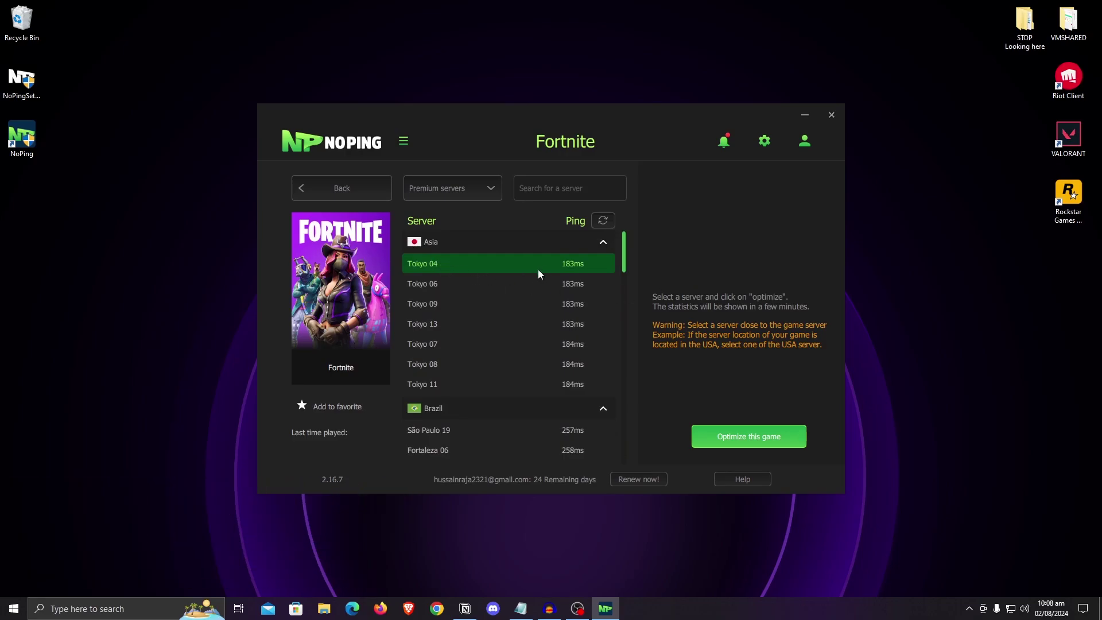
left_click(763, 444)
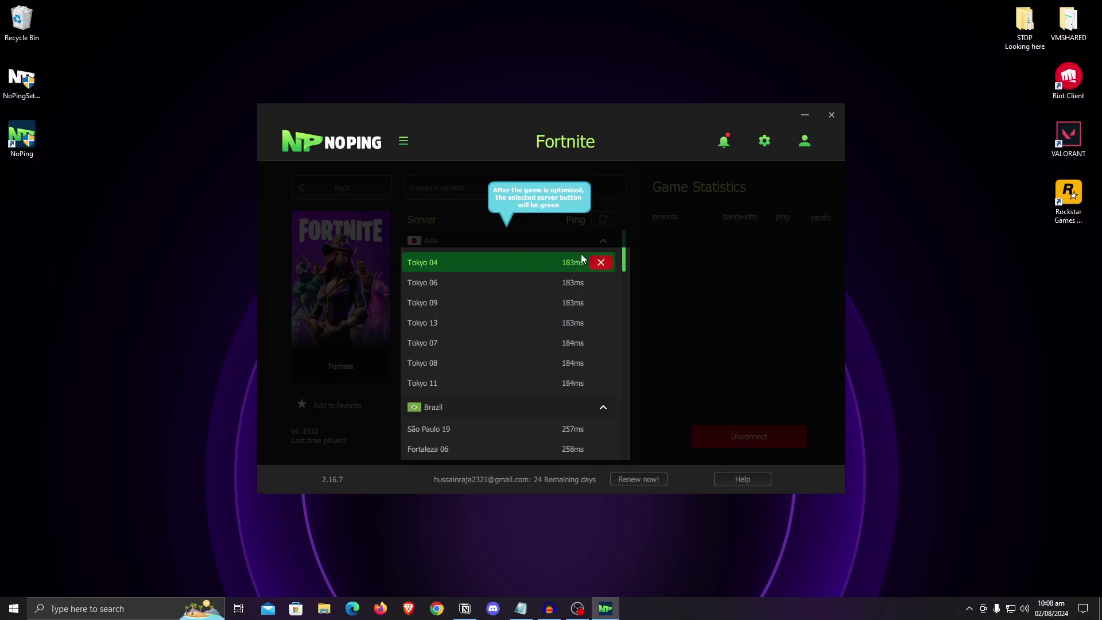
left_click(710, 342)
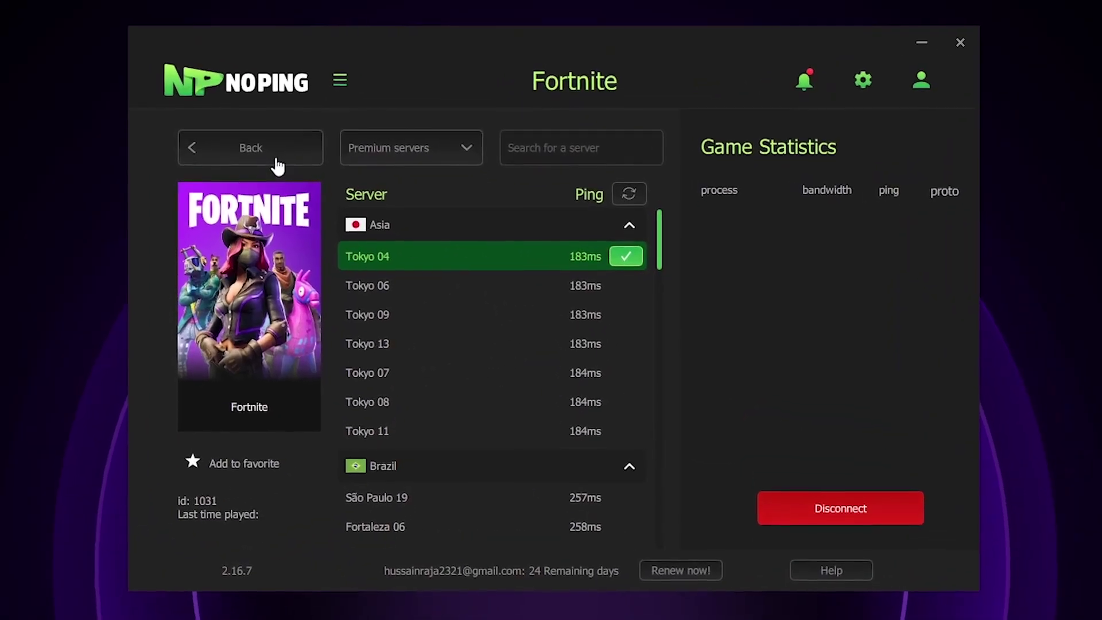
Back in the library, search 'valora' and choose Valorant's Bahrain 01 server
left_click(354, 193)
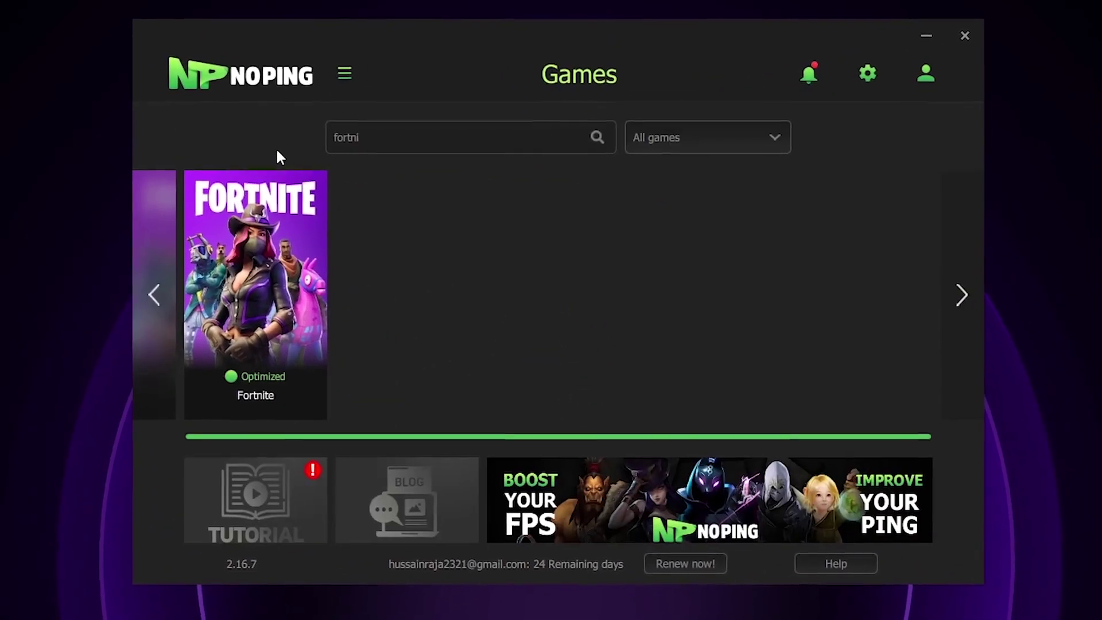
double_click(449, 181)
type("valora")
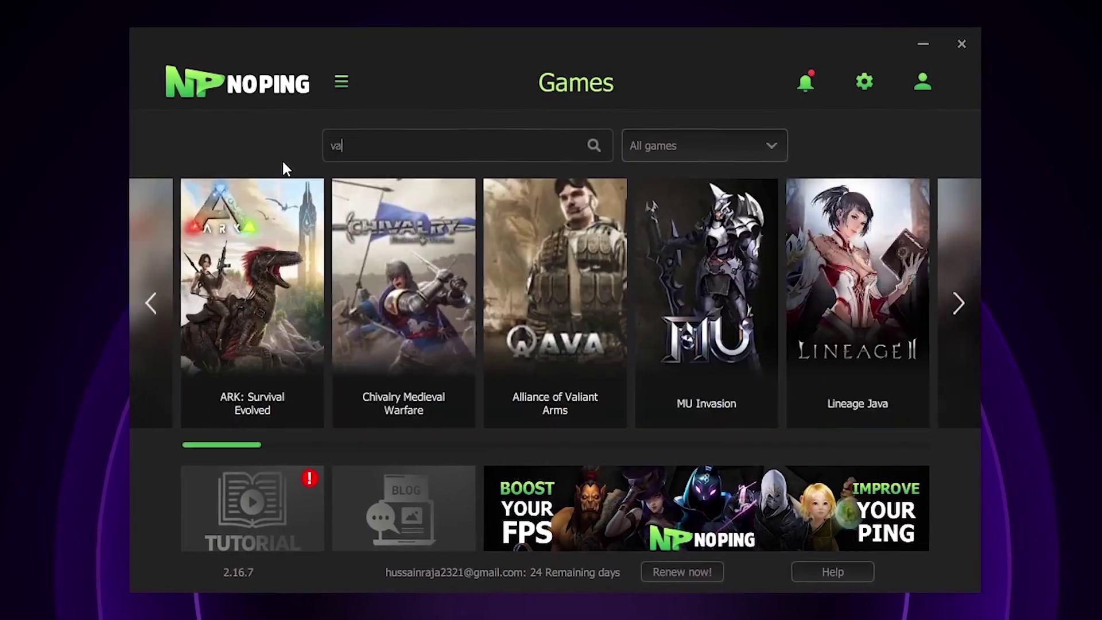
mouse_move(274, 315)
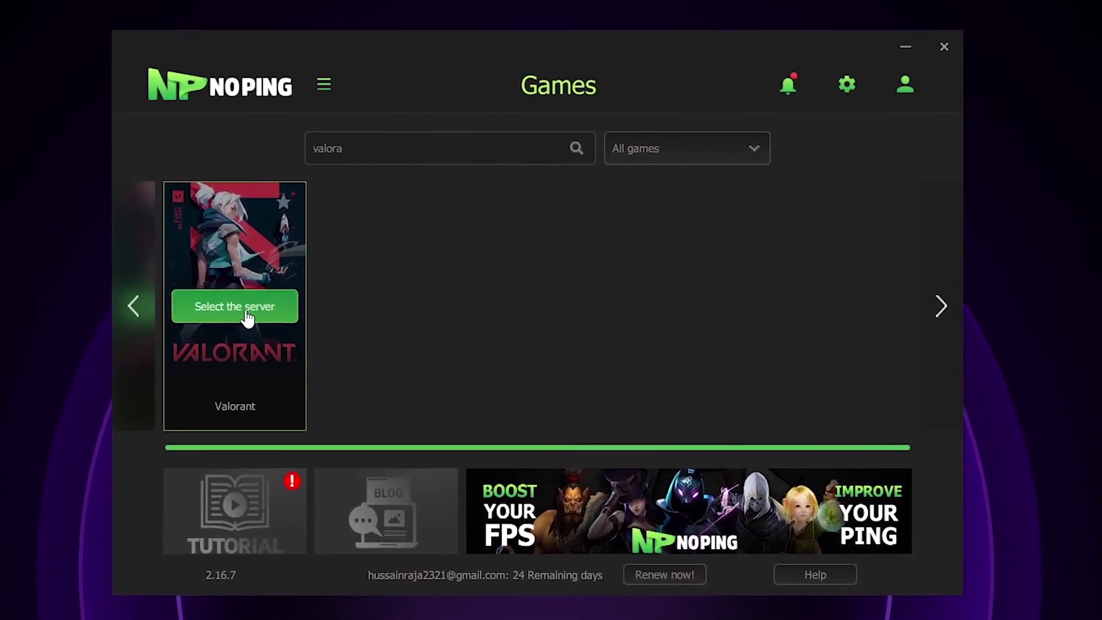
left_click(276, 315)
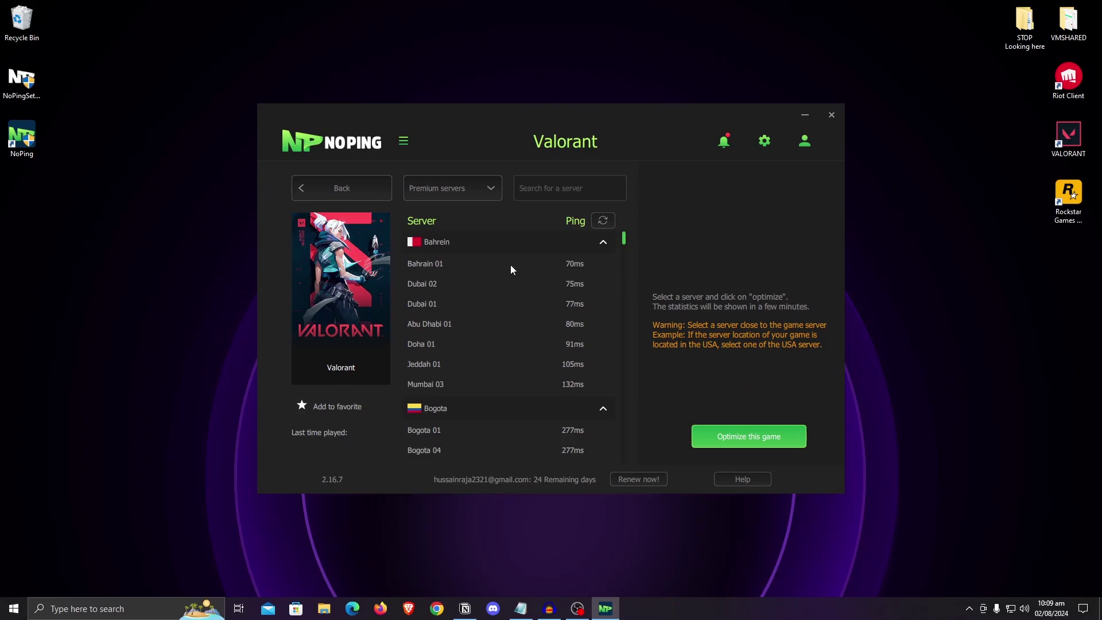
left_click(447, 262)
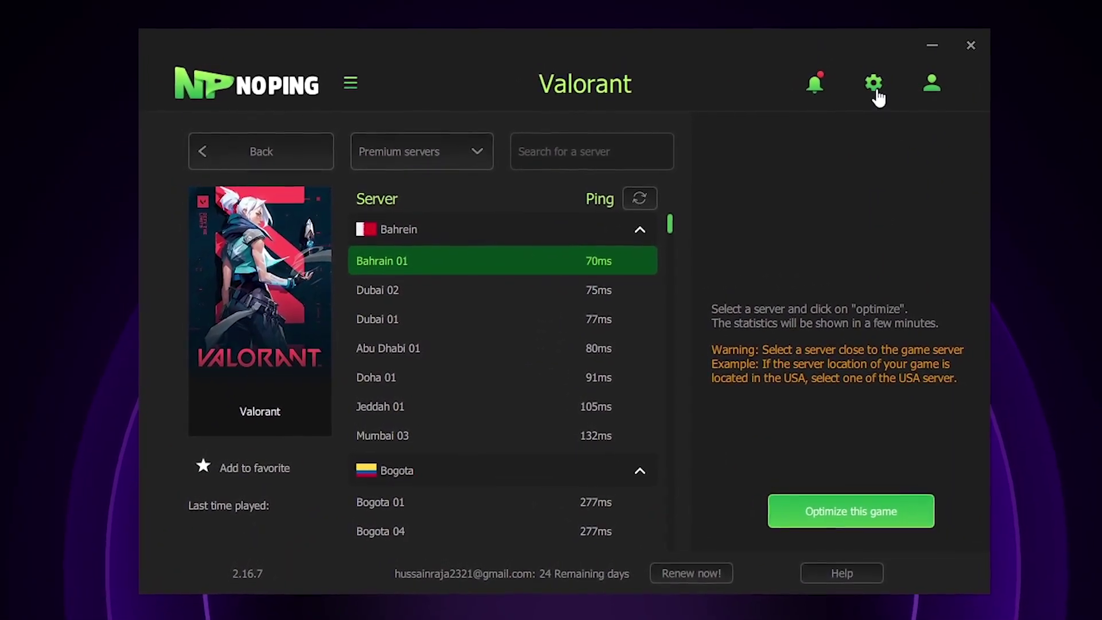
Enable Turbo Games in settings and show the Boost FPS Windows optimizations
left_click(872, 89)
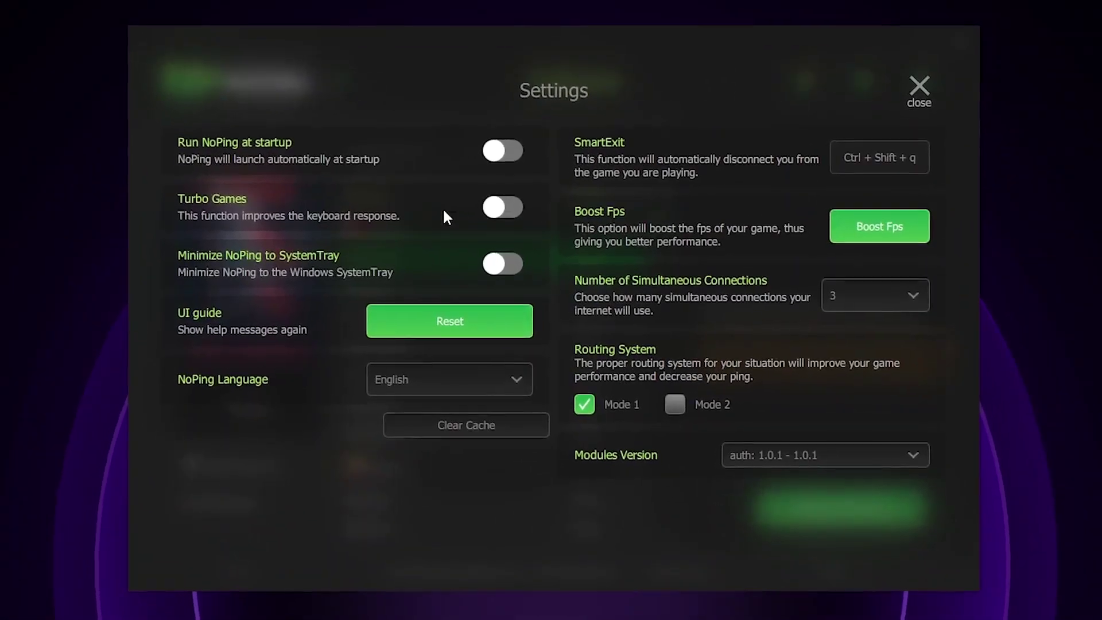
left_click(519, 229)
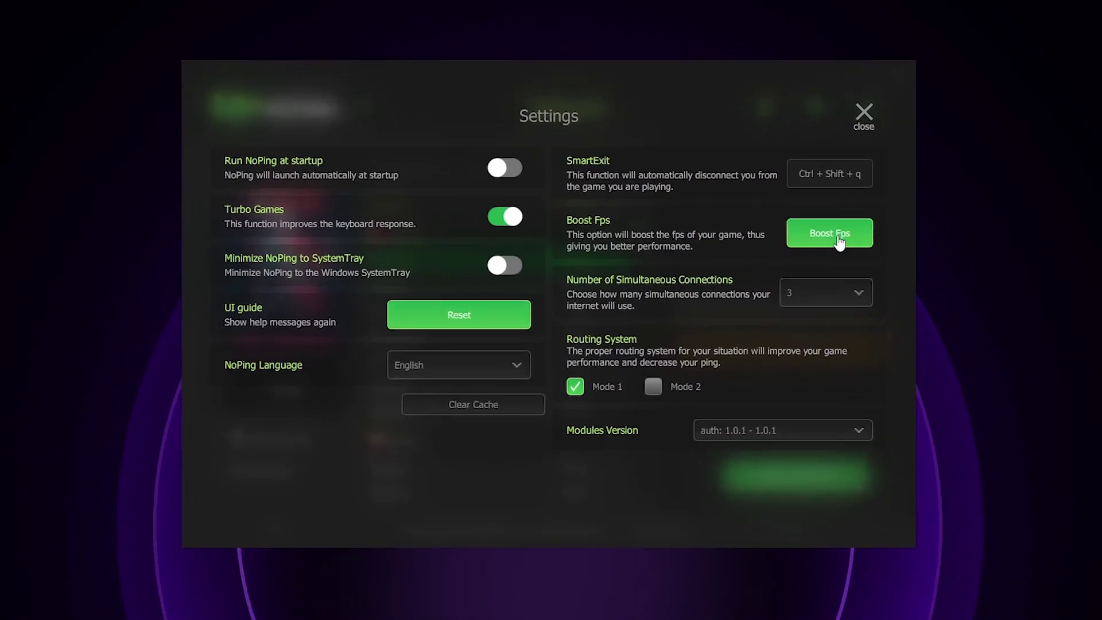
left_click(784, 246)
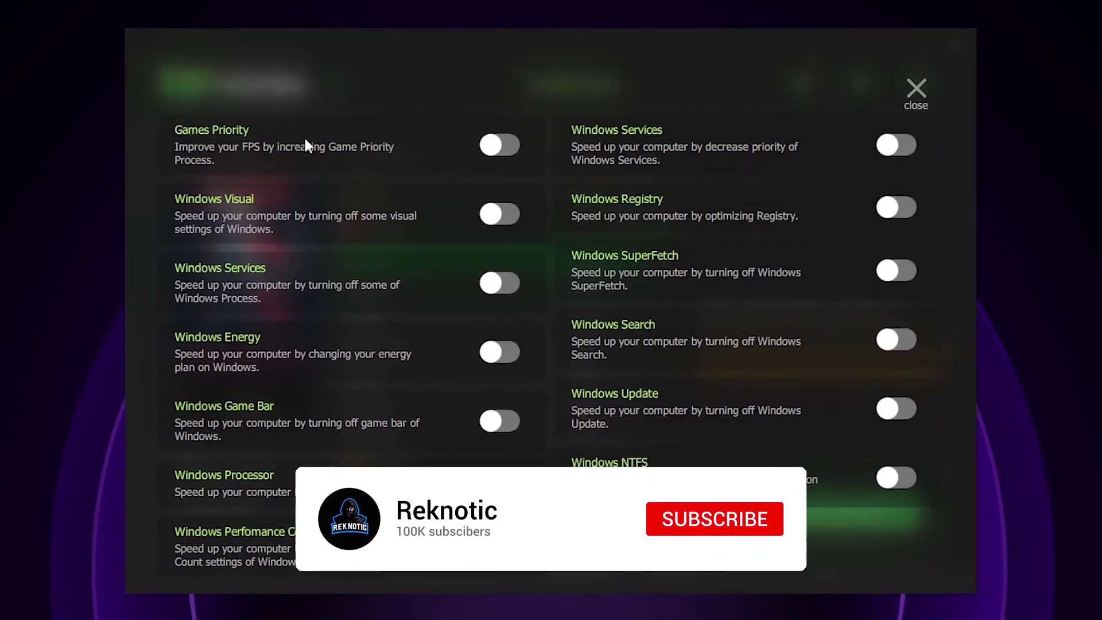
Switch on Games Priority, Windows Energy, Game Bar, Perfomance Count and SuperFetch
left_click(514, 138)
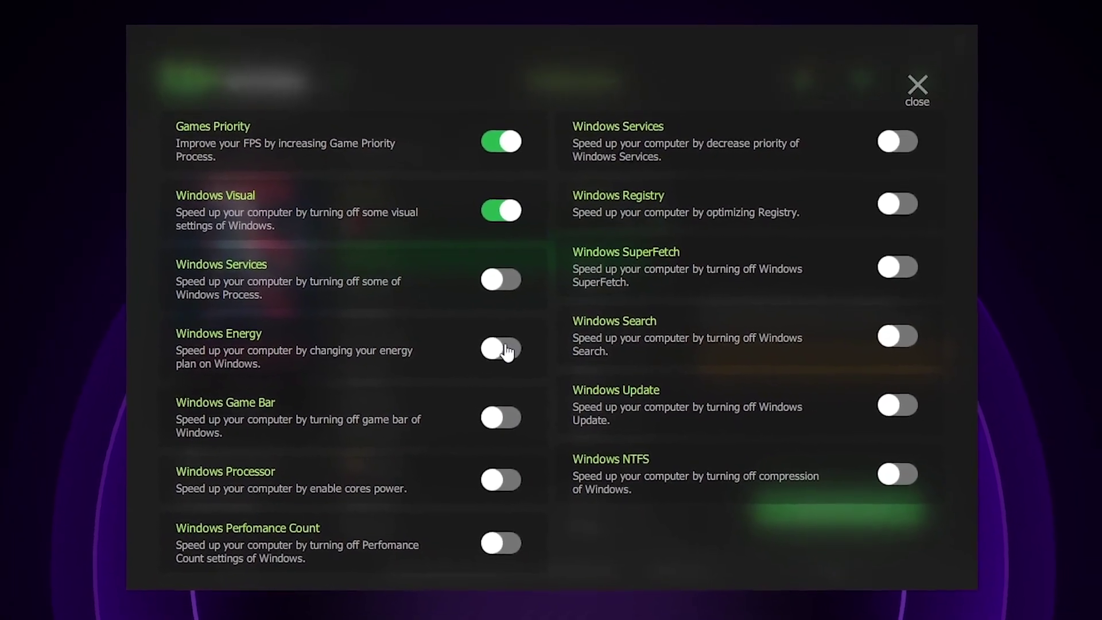
left_click(520, 348)
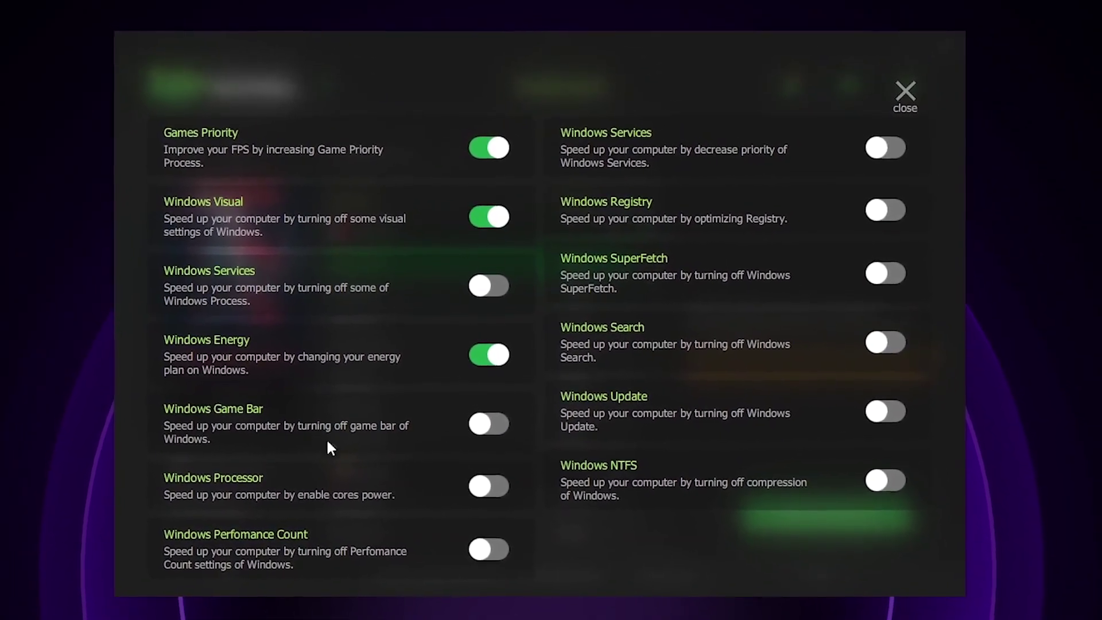
left_click(498, 424)
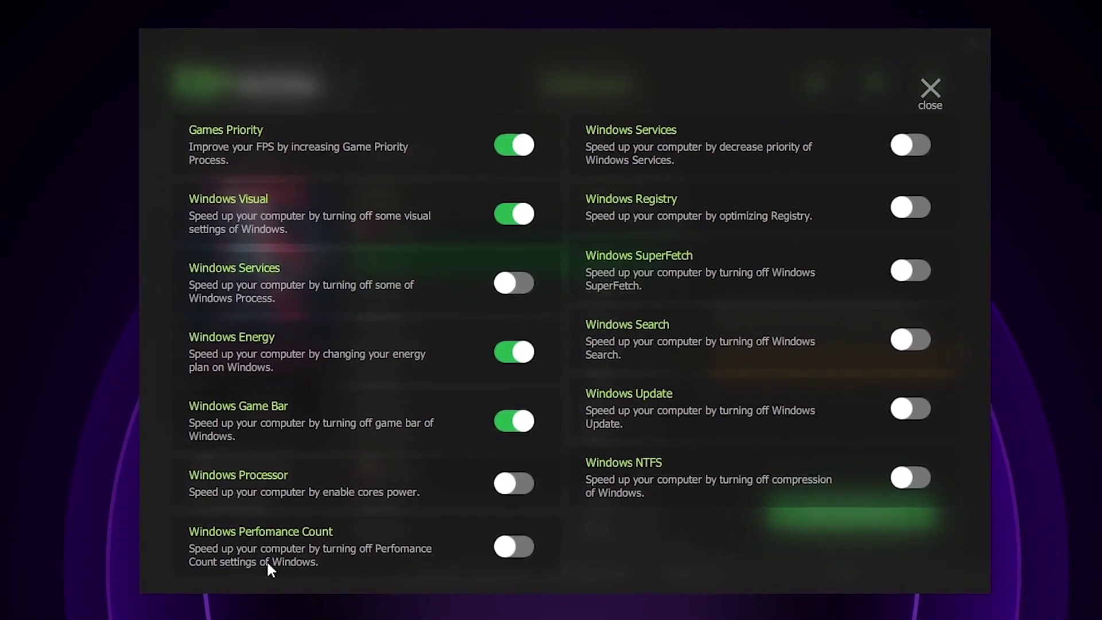
left_click(514, 544)
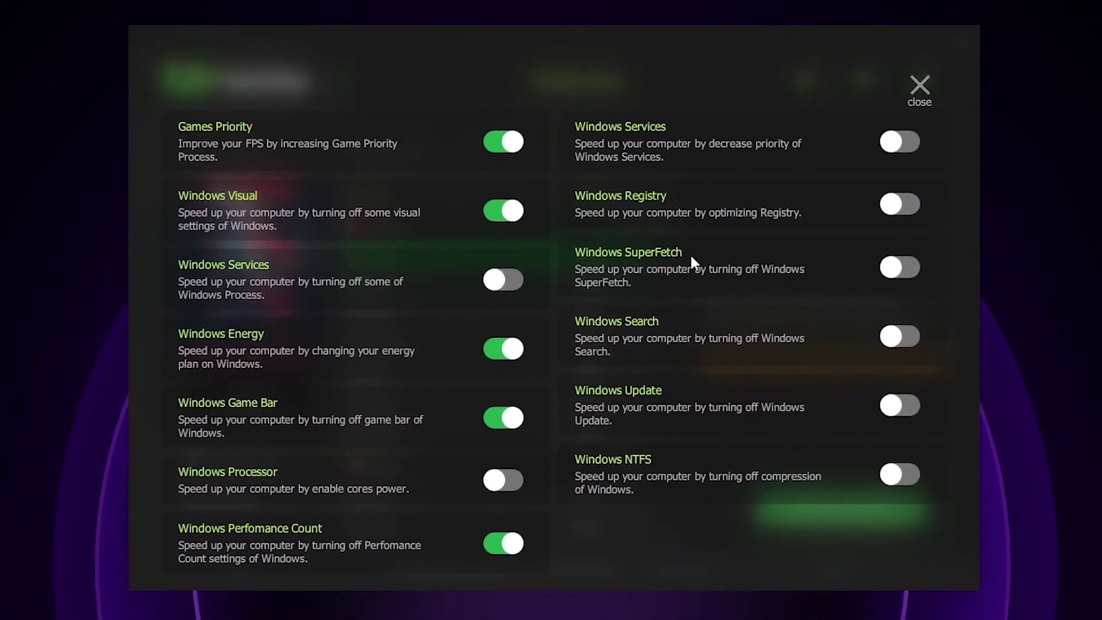
left_click(911, 264)
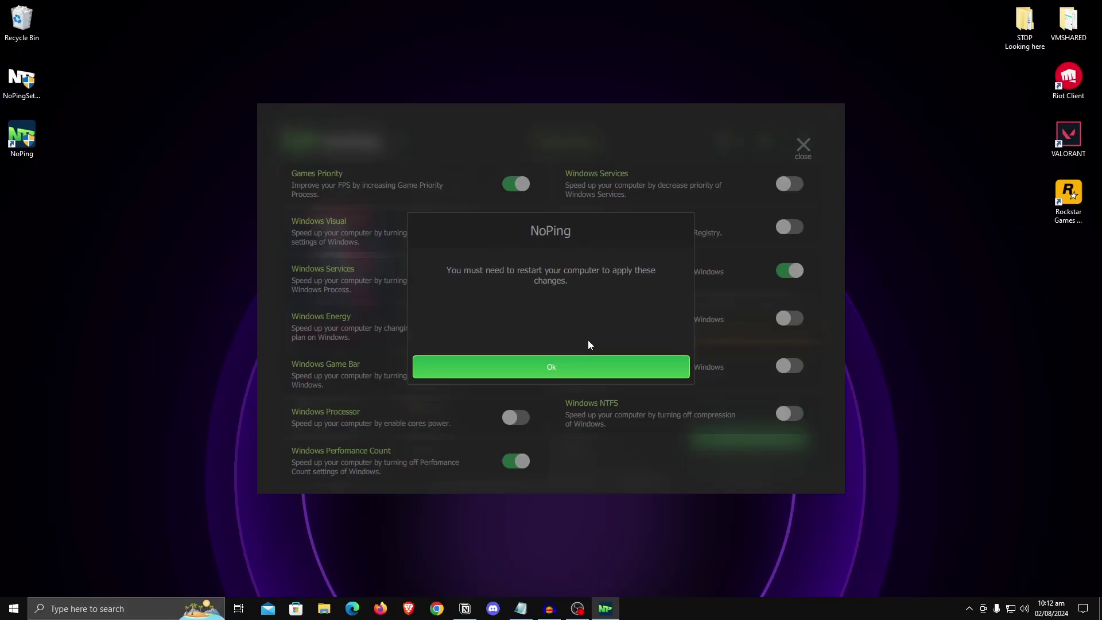
Dismiss the restart notices and enable the Windows Search optimization
left_click(562, 374)
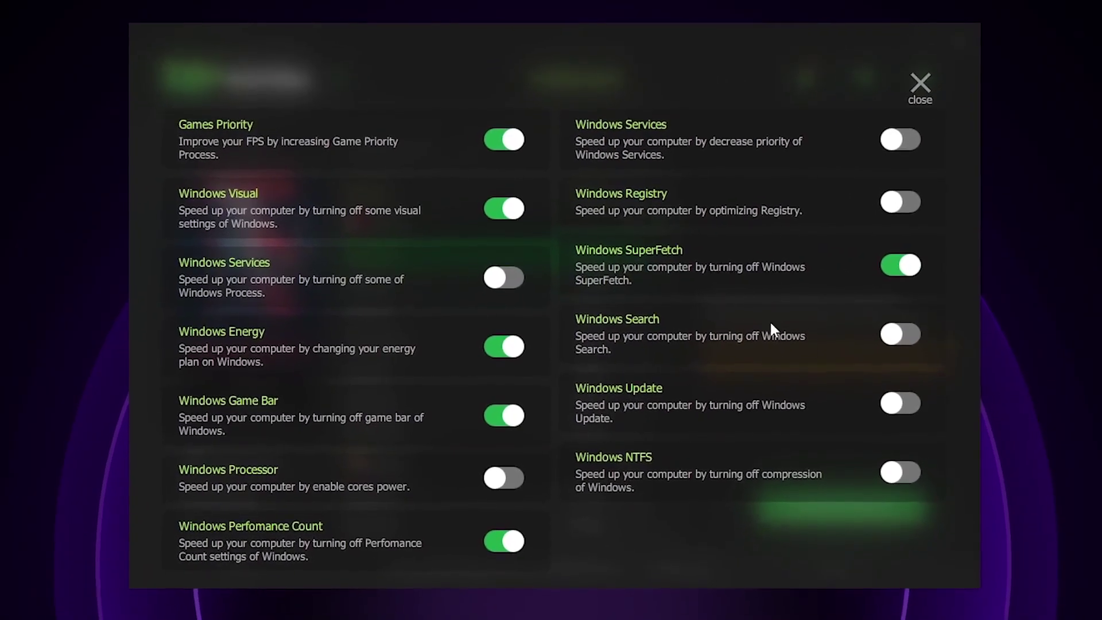
left_click(909, 332)
left_click(636, 401)
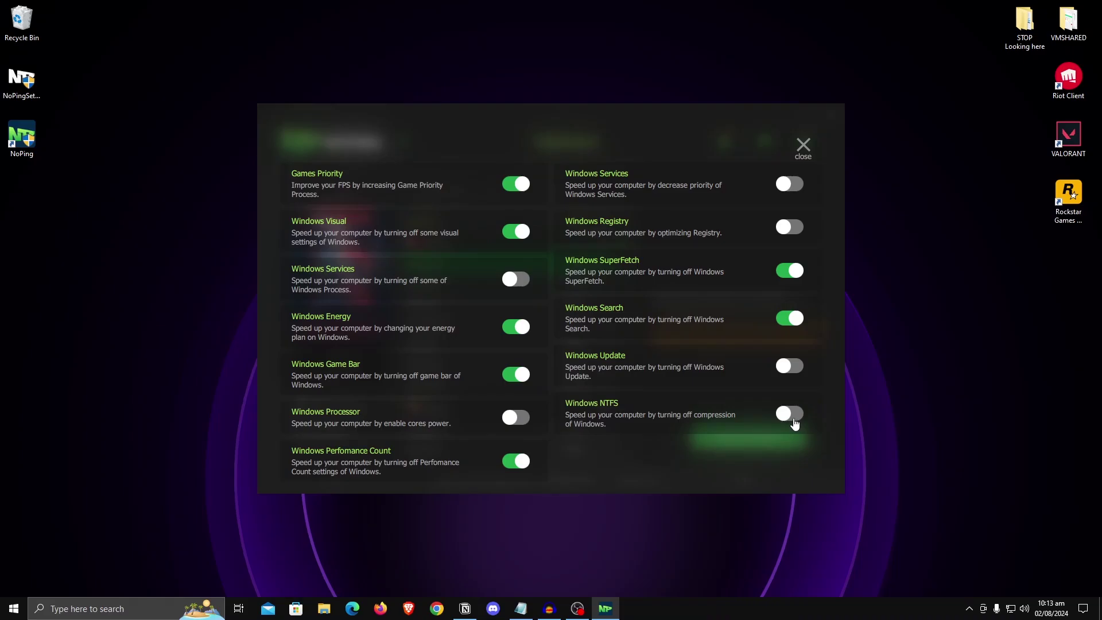
Close the Boost FPS optimizations panel
left_click(806, 145)
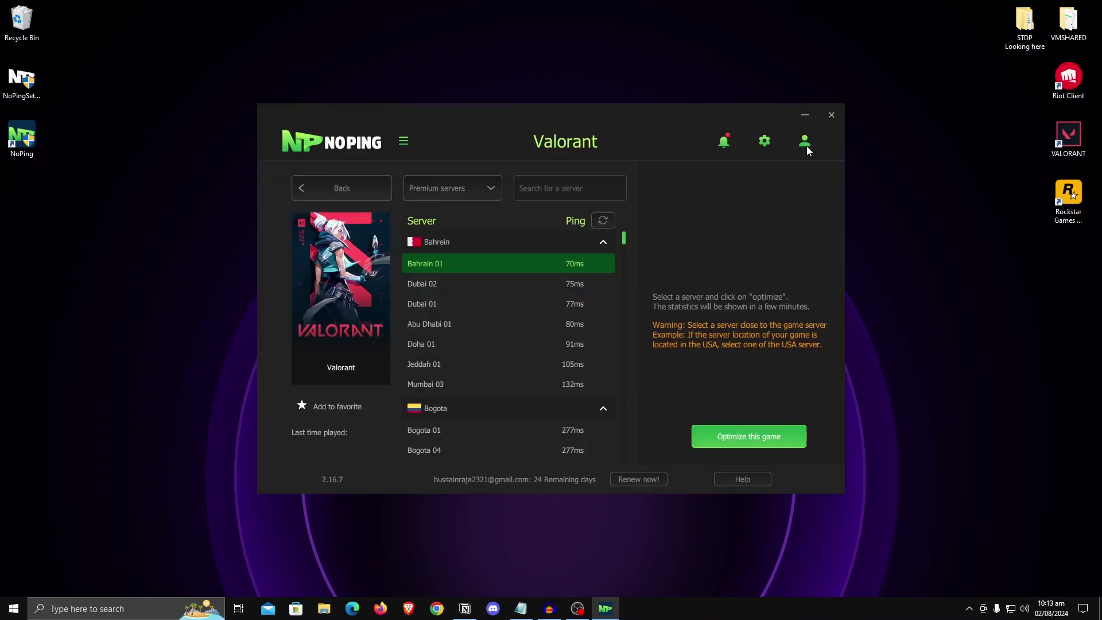